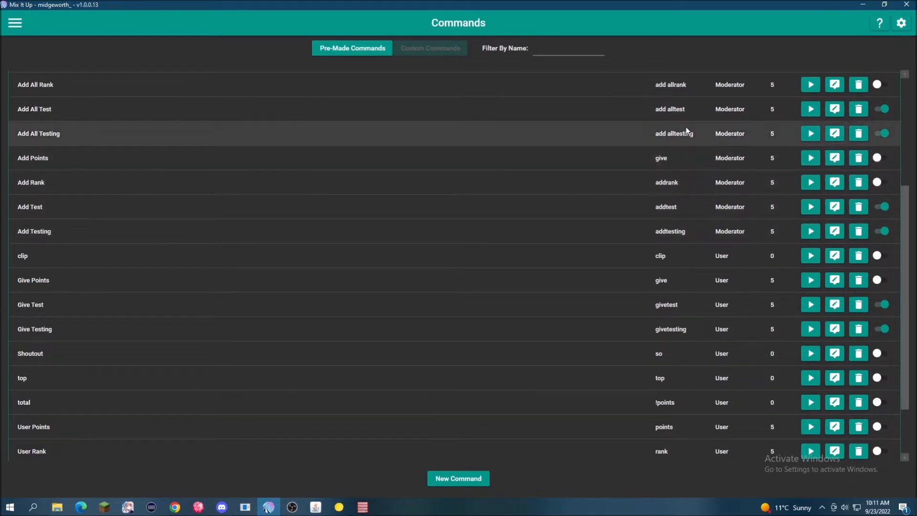
- Collapse the Ungrouped commands, expand the Test group and open its Test command for editing
scroll(615, 224, "up", 1)
scroll(606, 224, "up", 3)
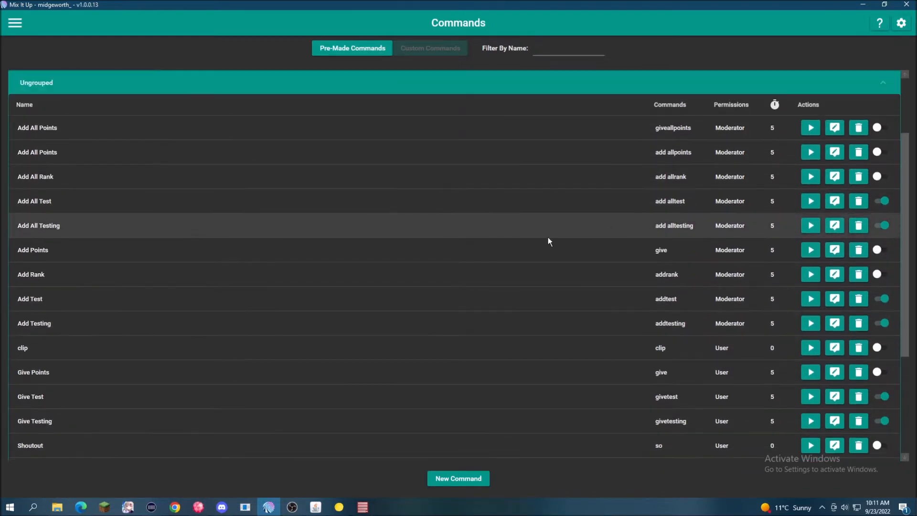
left_click(57, 89)
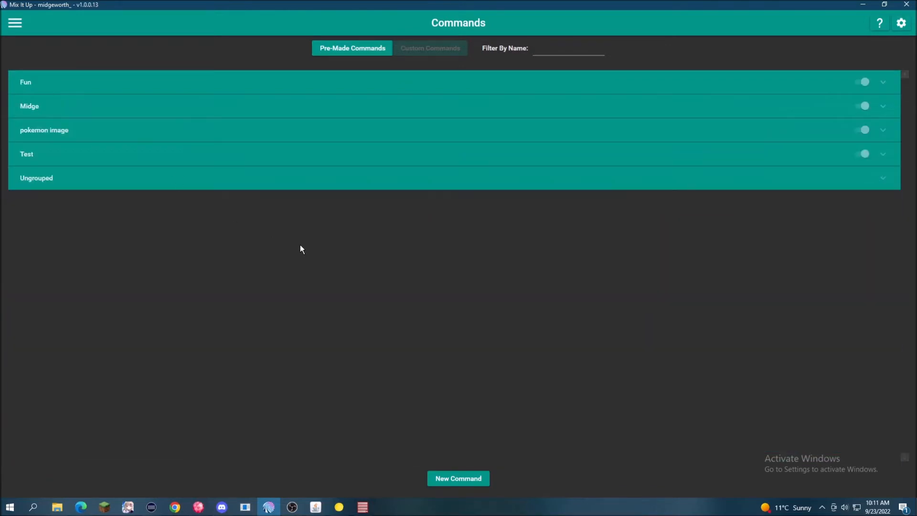
left_click(38, 152)
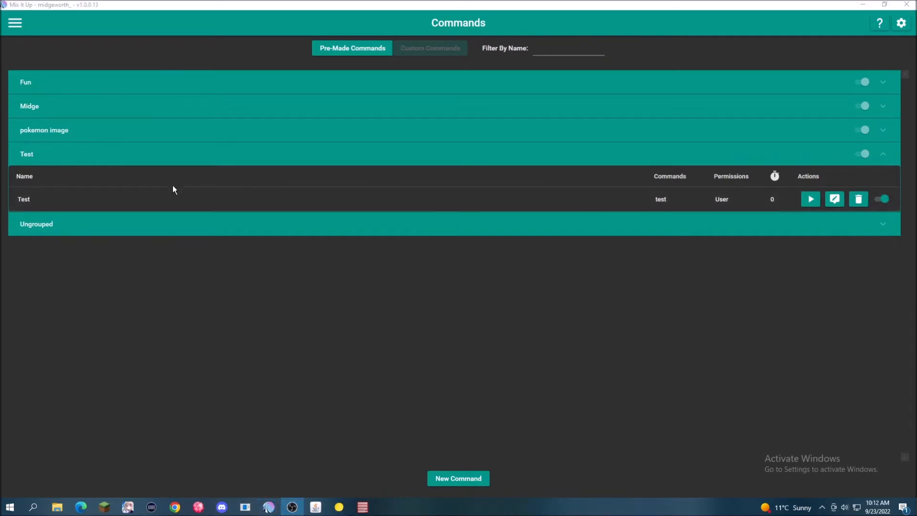
left_click(835, 198)
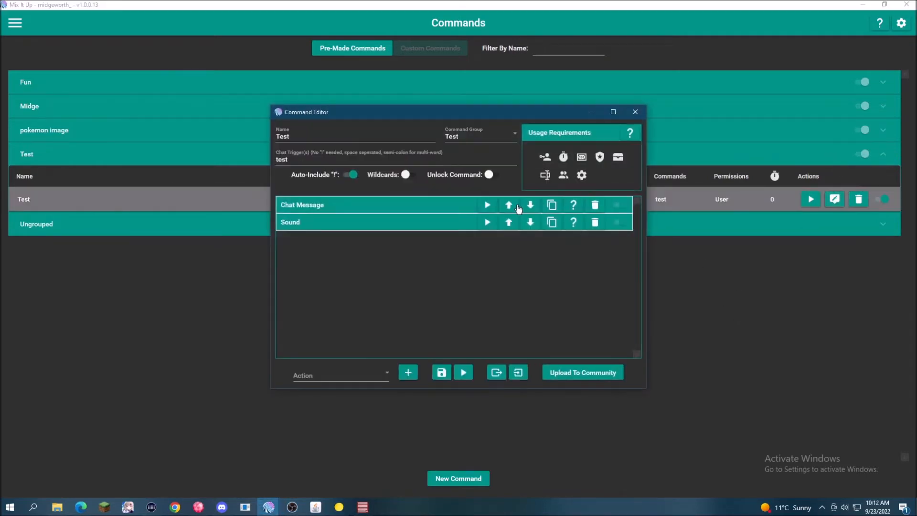
- Review the settings of the Test command's Sound and Chat Message actions, collapsing both again
left_click(302, 220)
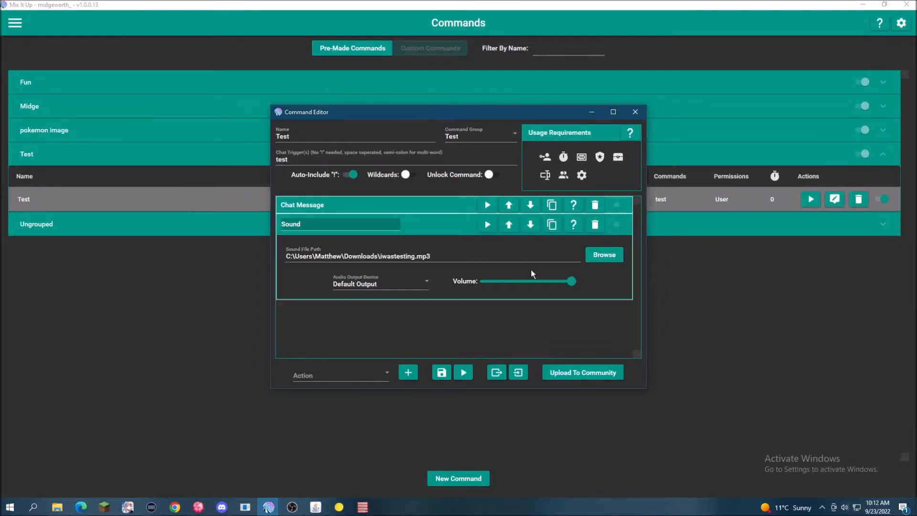
left_click(320, 207)
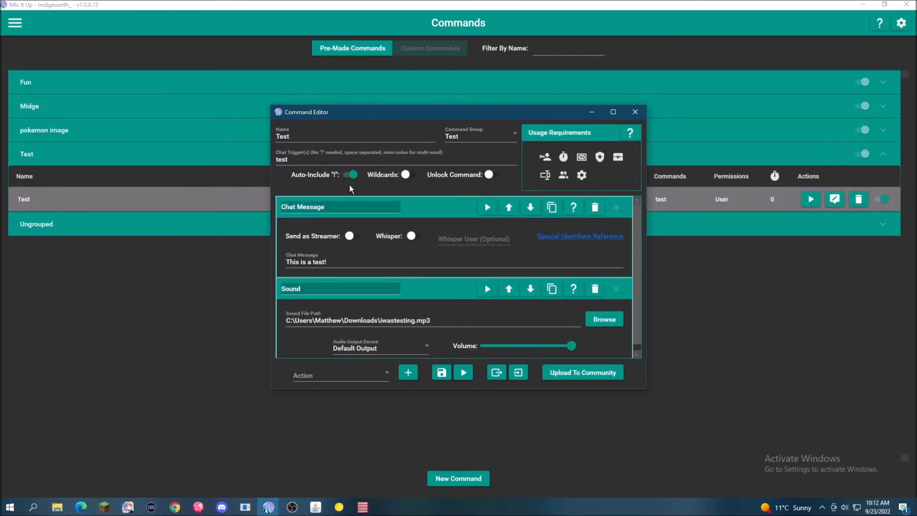
left_click(416, 210)
left_click(437, 228)
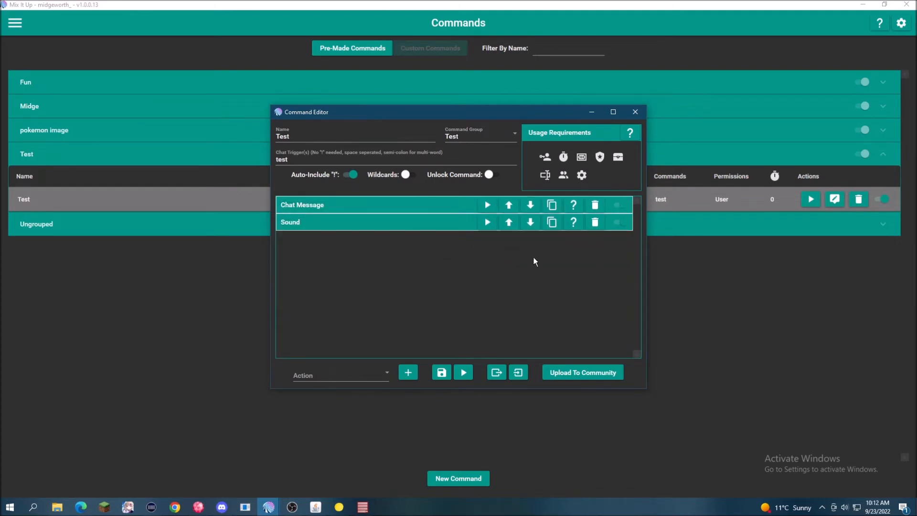
left_click(580, 160)
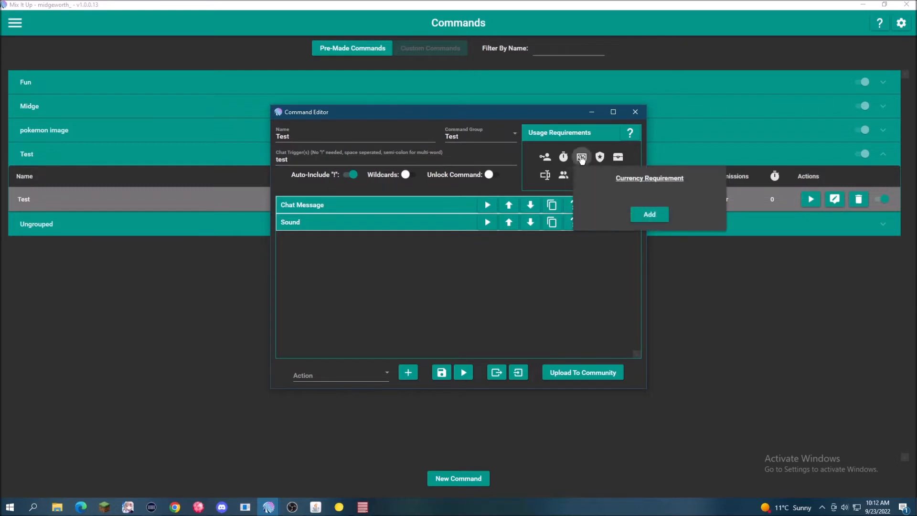
left_click(646, 213)
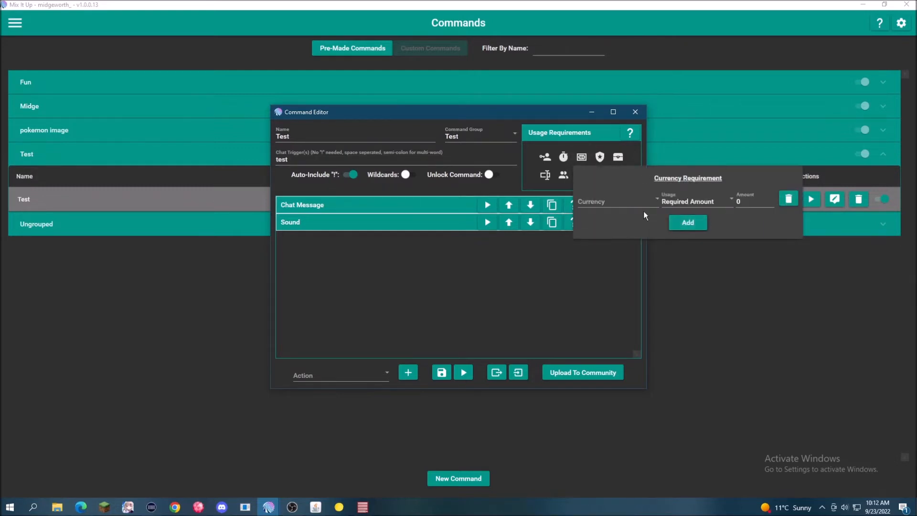
left_click(788, 198)
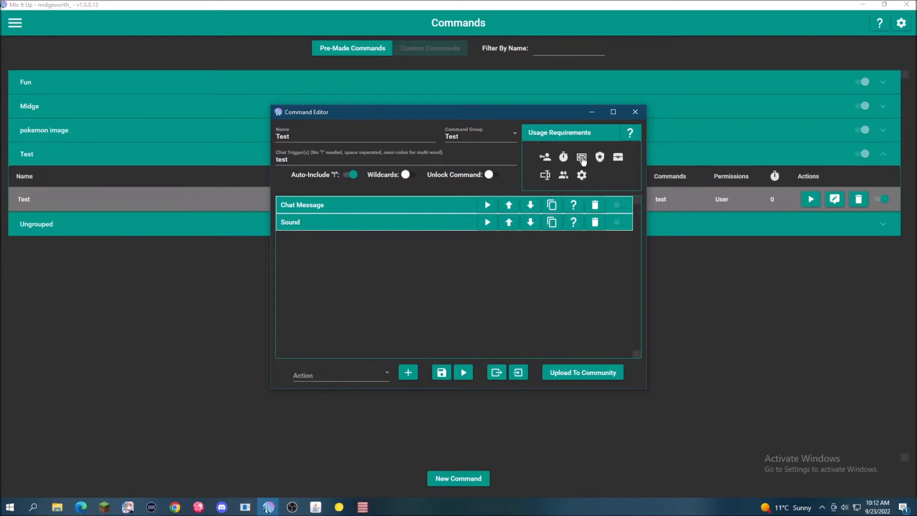
- Add a currency requirement to the Test command using the Test currency with a required amount of 10
left_click(582, 159)
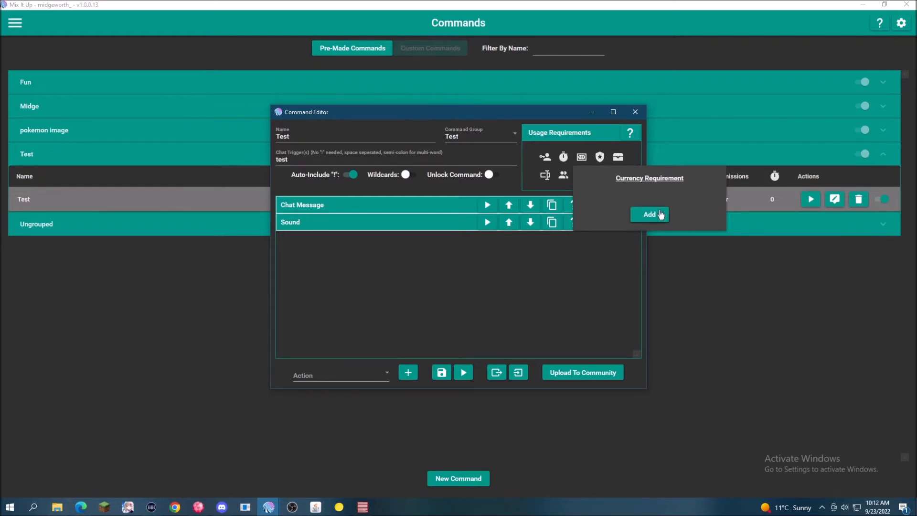
left_click(659, 216)
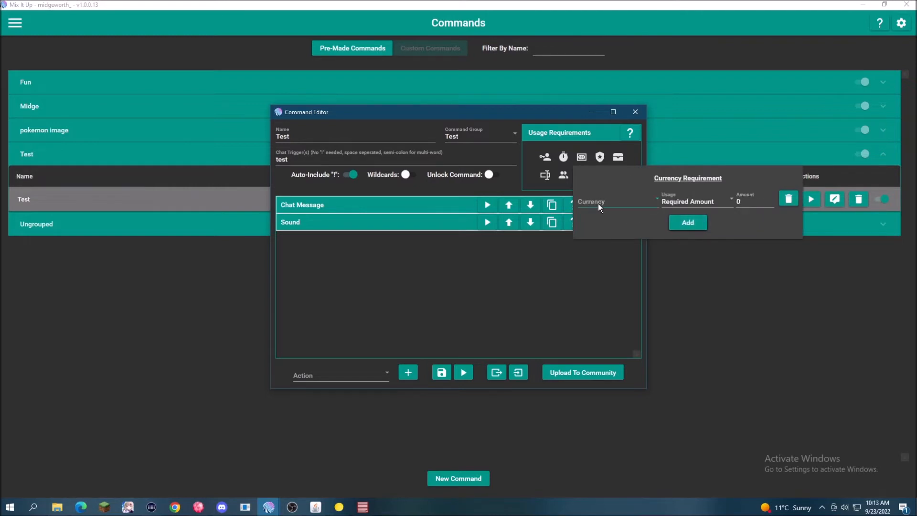
left_click(598, 203)
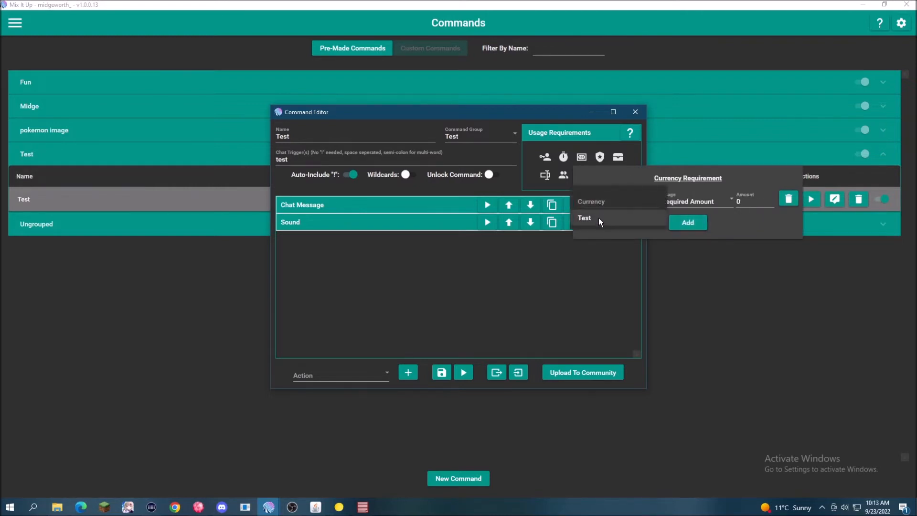
left_click(598, 218)
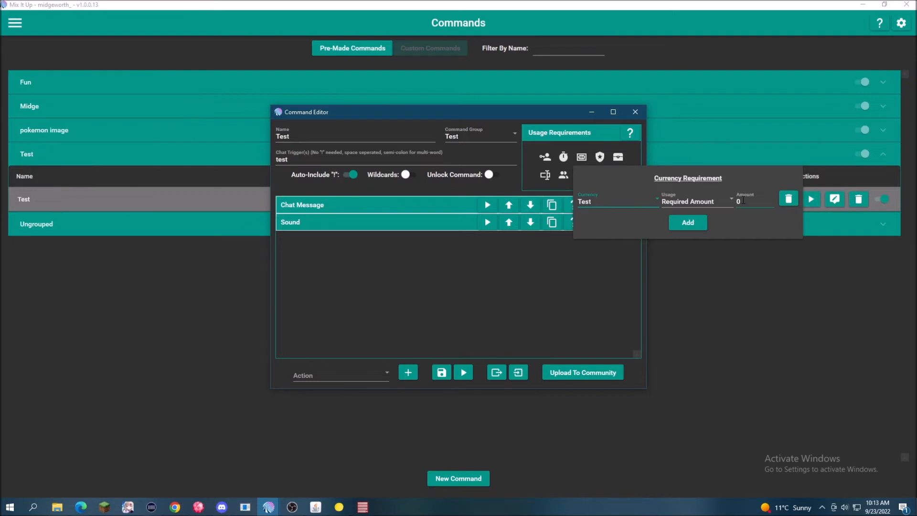
left_click(746, 200)
type("10")
left_click(502, 285)
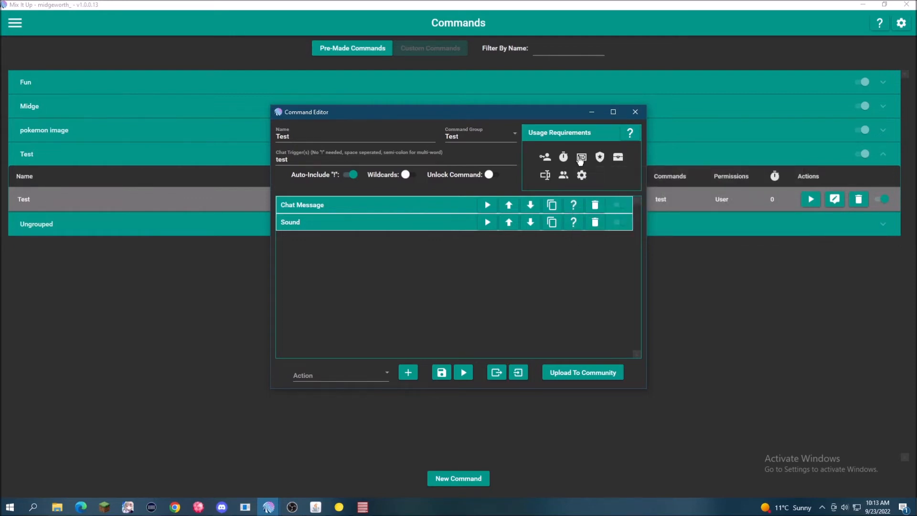
left_click(582, 156)
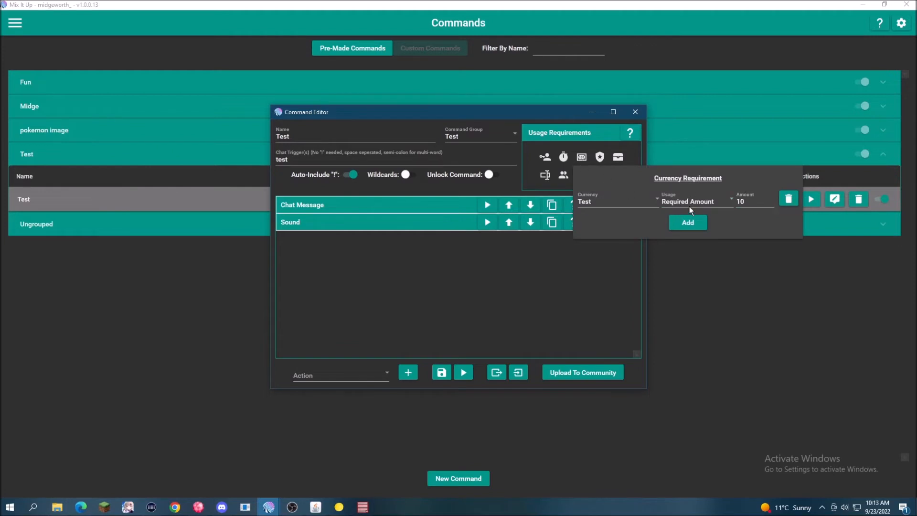
left_click(516, 304)
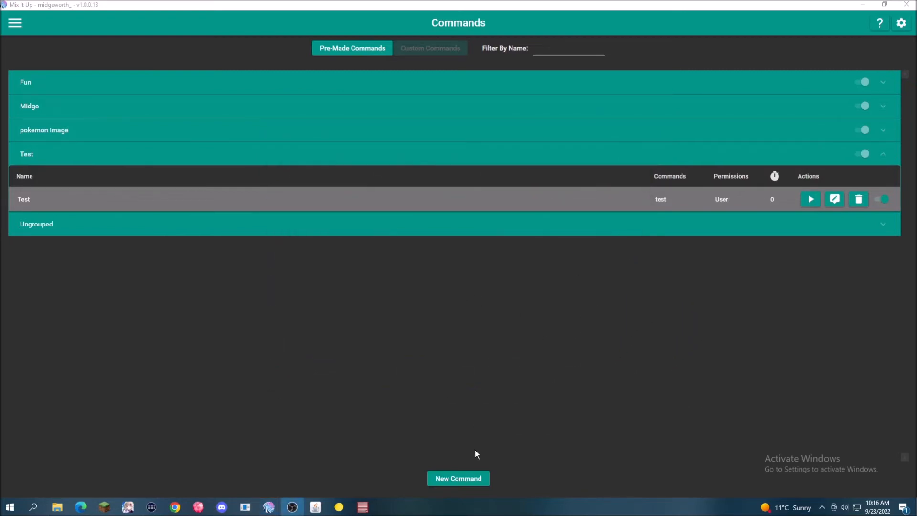
- Create a new command named Test Dice with the chat trigger Dice in the Test command group
left_click(472, 477)
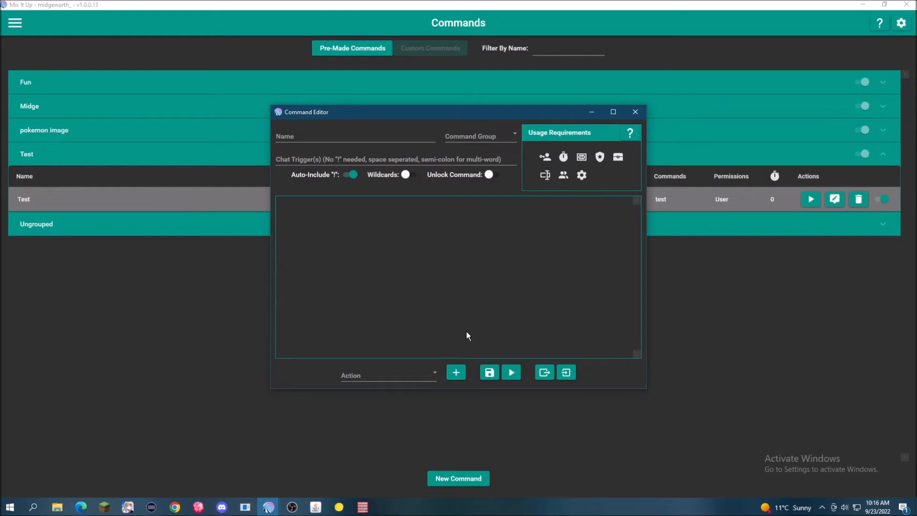
left_click(311, 137)
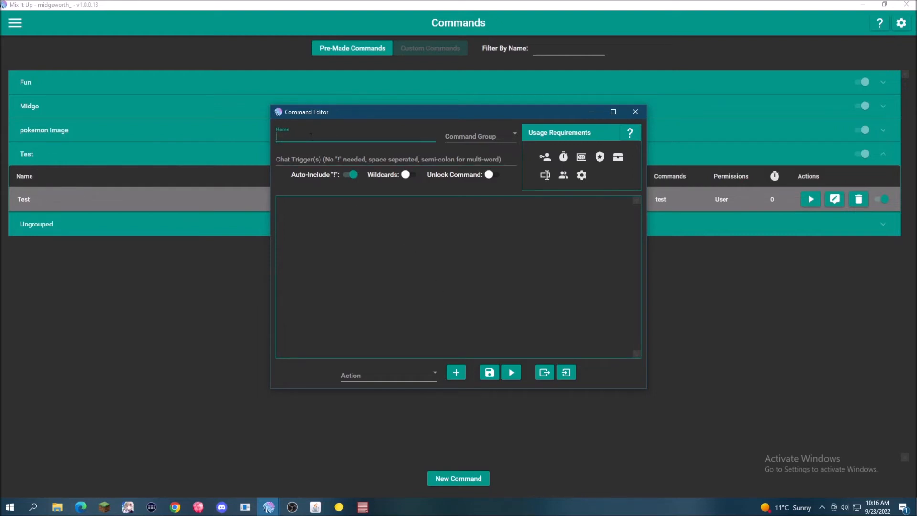
type("T")
key("BackSpace")
type("Test Dice")
left_click(300, 158)
type("Dide")
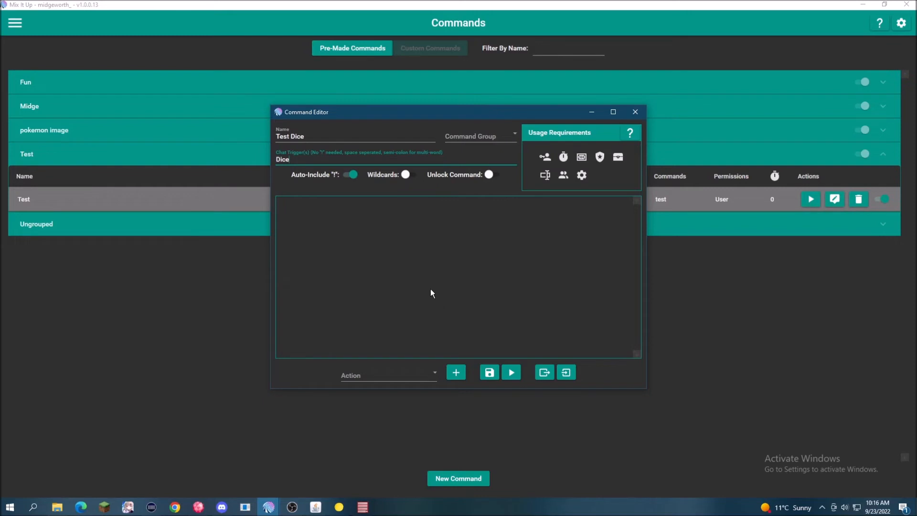
left_click(468, 138)
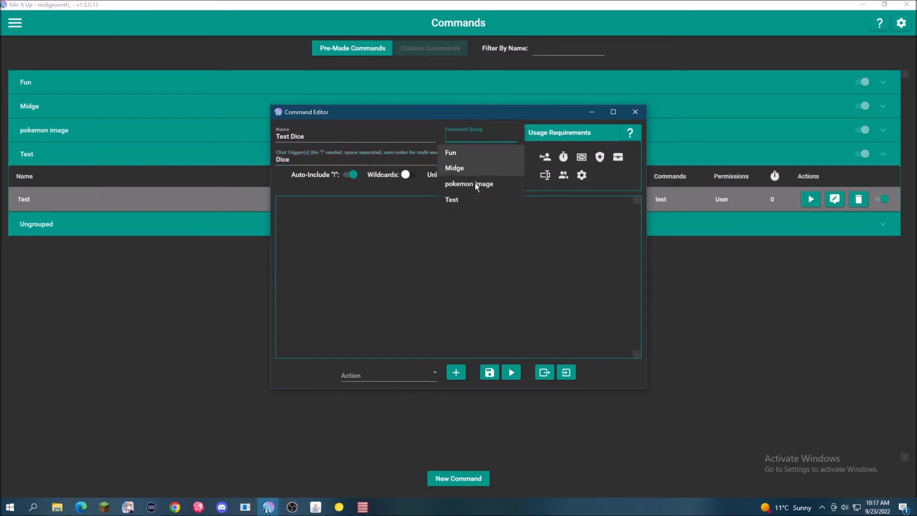
left_click(469, 198)
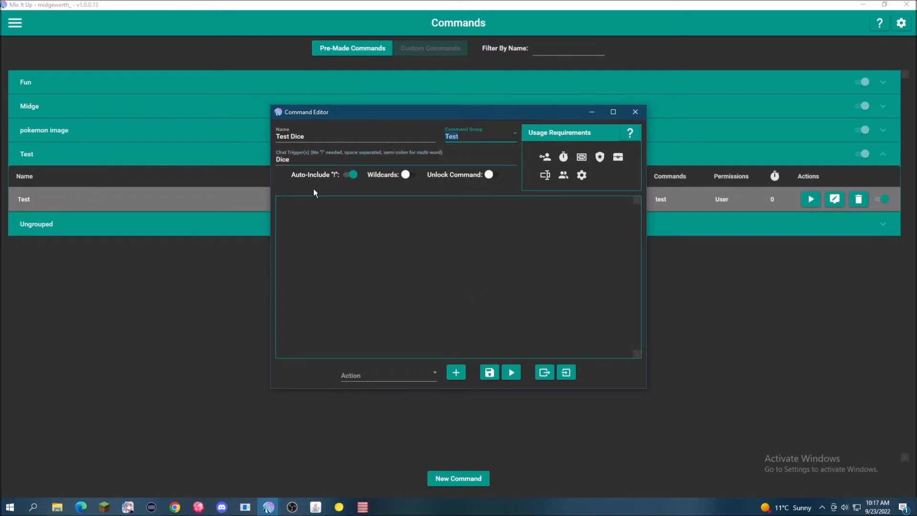
- Add a currency requirement to the new command using the Test currency with a required amount of 100
left_click(581, 158)
left_click(608, 204)
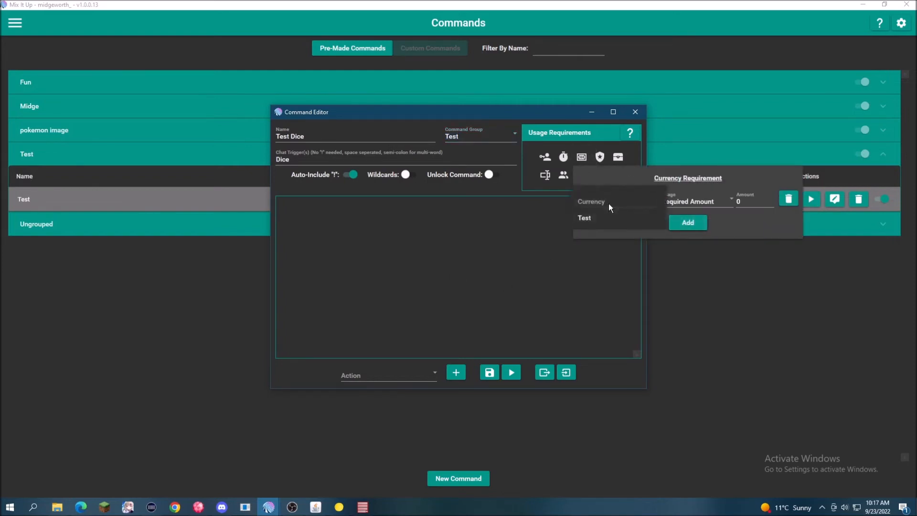
left_click(602, 217)
left_click(738, 202)
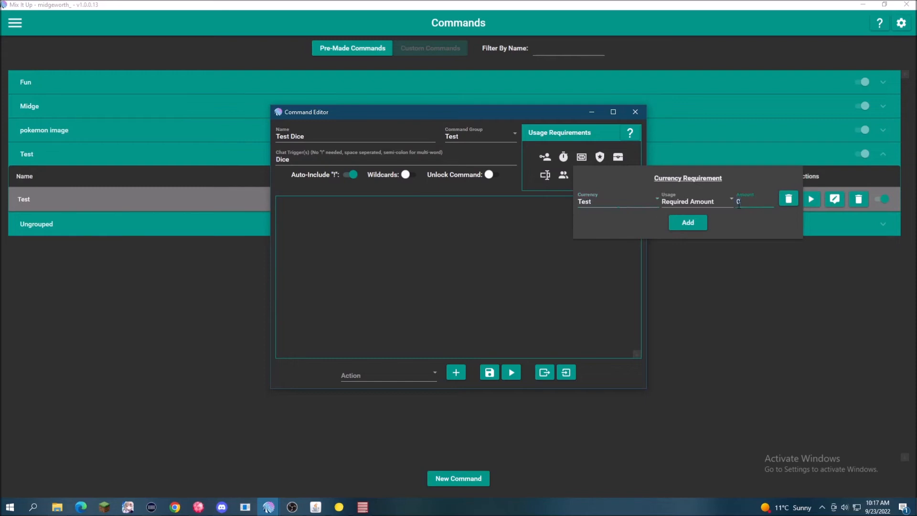
type("100")
left_click(480, 283)
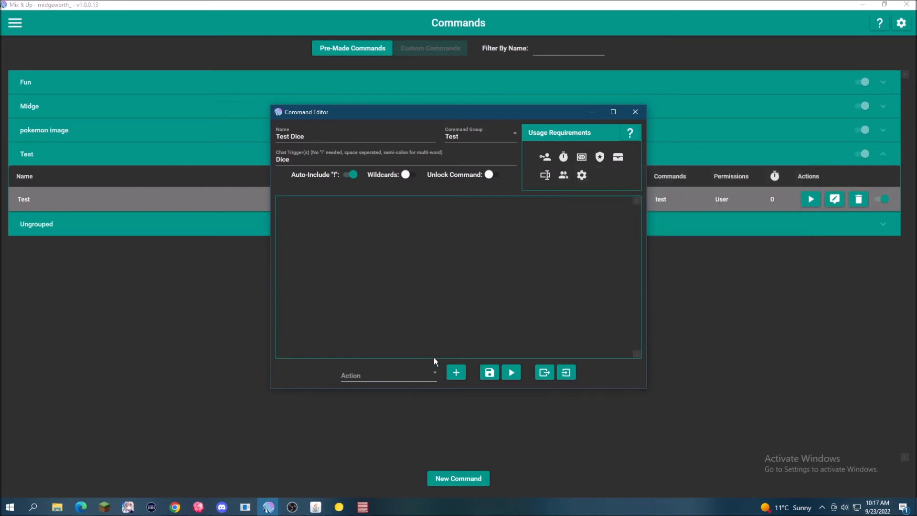
- Add a Chat Message action to the Test Dice command
left_click(425, 374)
scroll(409, 326, "down", 2)
scroll(409, 325, "up", 2)
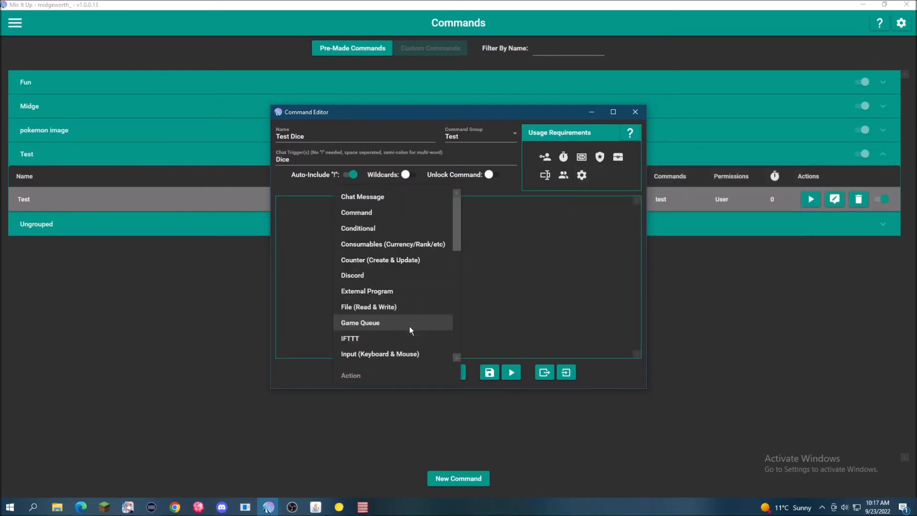
left_click(376, 200)
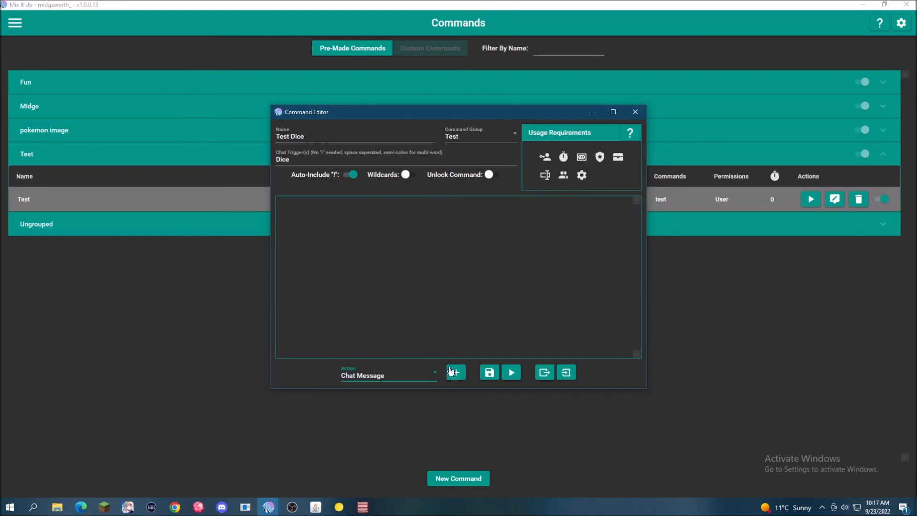
left_click(460, 372)
- Set the chat message to "$username wants to roll the dice" and save the command
left_click(365, 263)
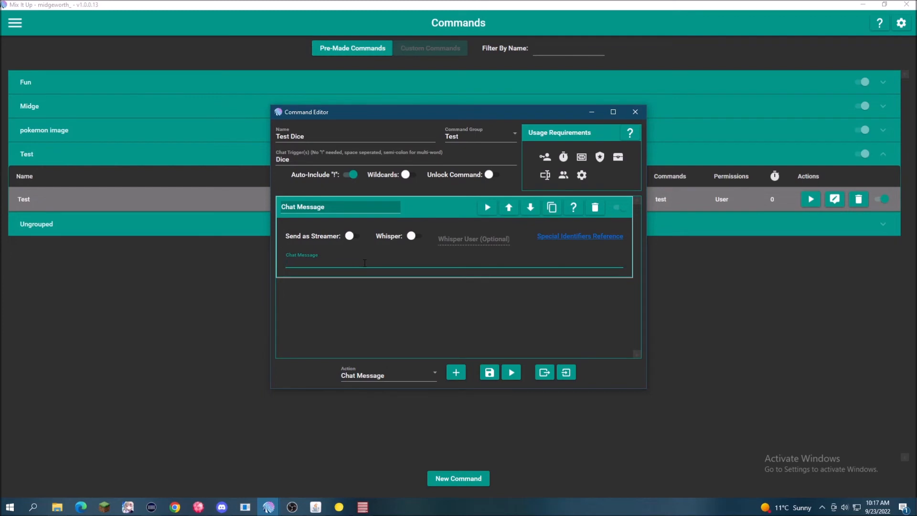
type("$use")
type("name wants to the the dic")
key("BackSpace")
key("BackSpace")
key("BackSpace")
key("BackSpace")
key("BackSpace")
key("BackSpace")
key("BackSpace")
key("BackSpace")
key("BackSpace")
key("BackSpace")
key("BackSpace")
type("roll the dice")
left_click(489, 372)
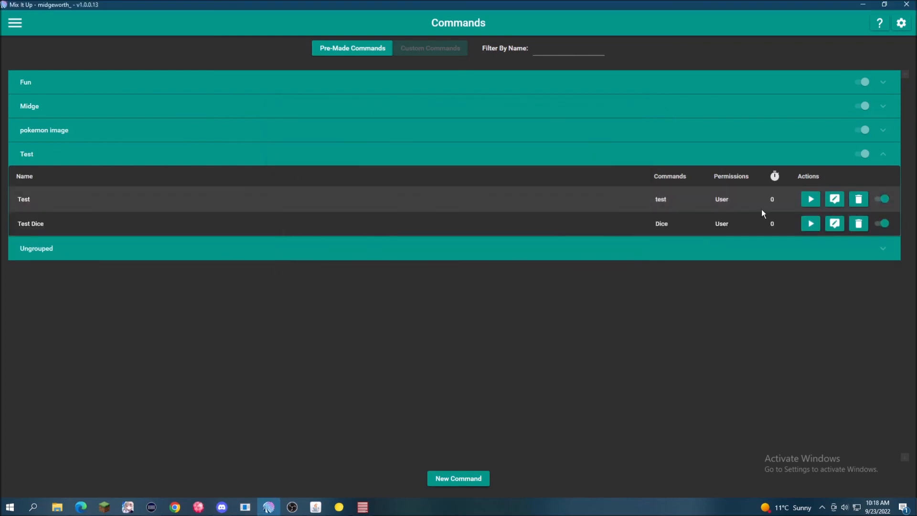
- Reopen the Test Dice command, check its currency requirement and close the editor
left_click(834, 224)
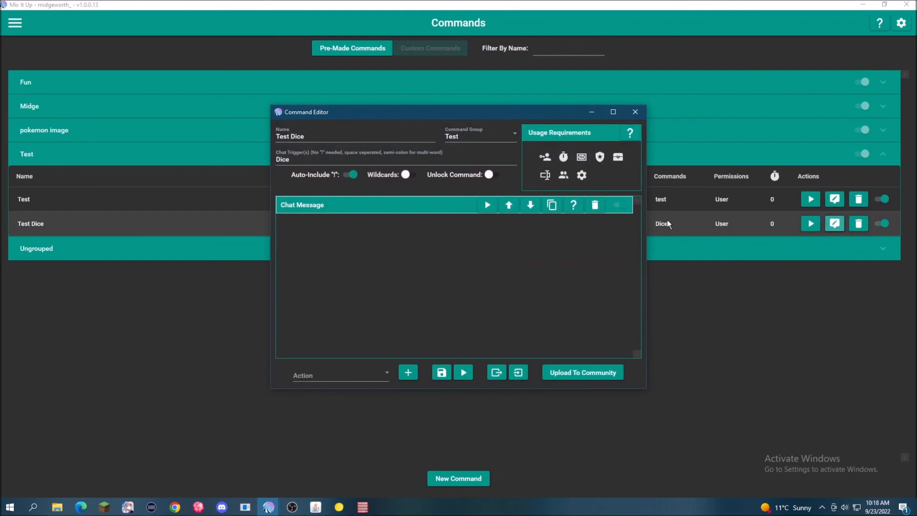
left_click(583, 159)
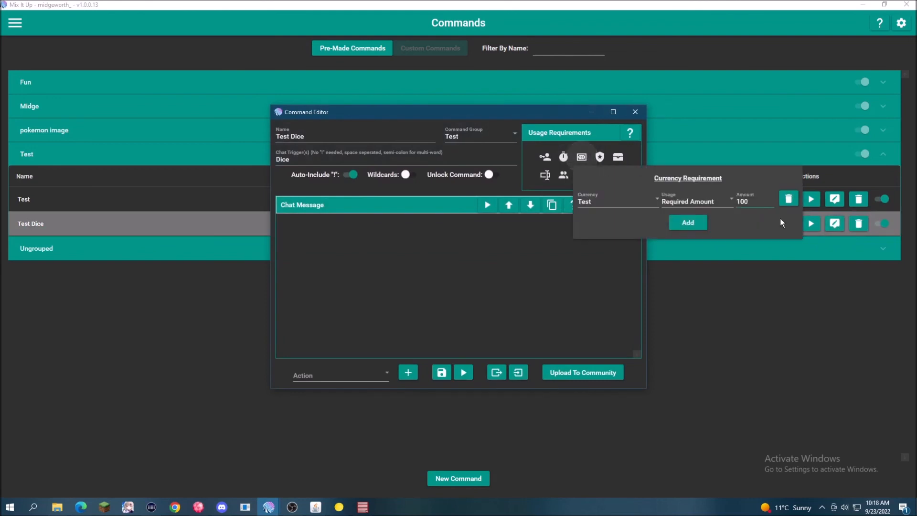
left_click(498, 282)
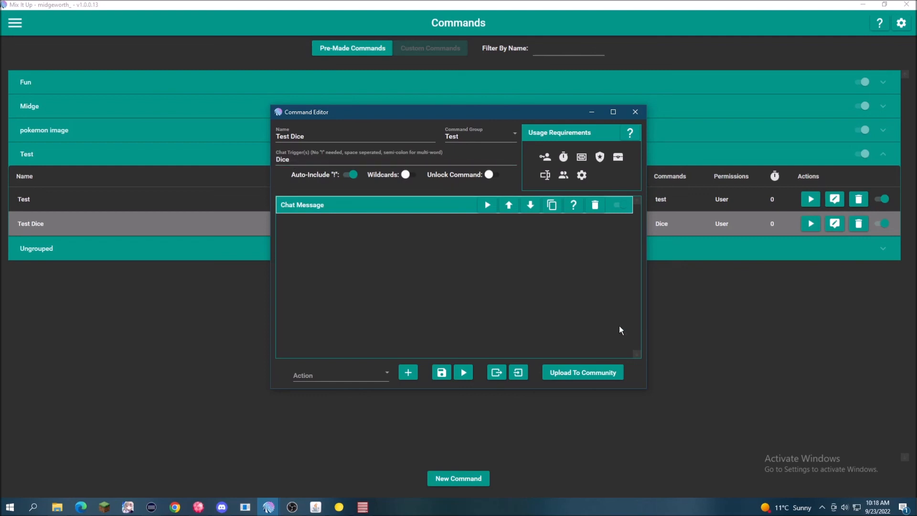
left_click(725, 396)
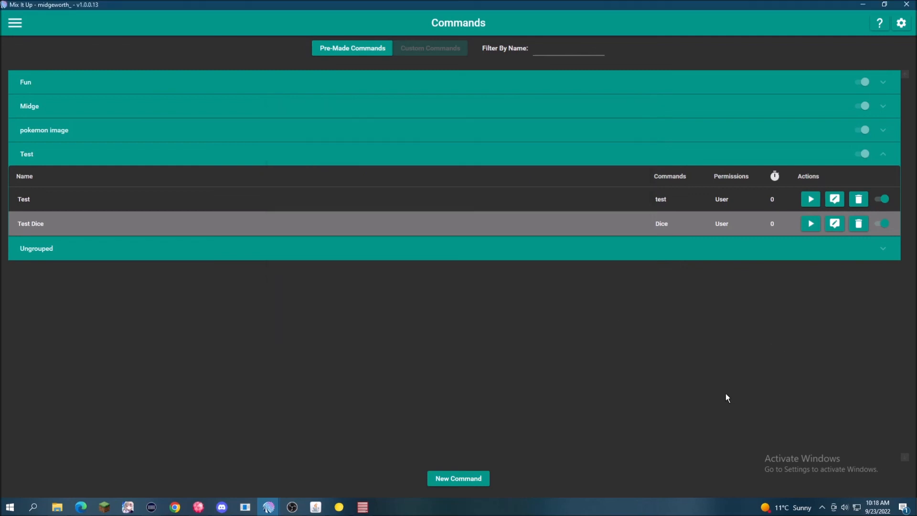